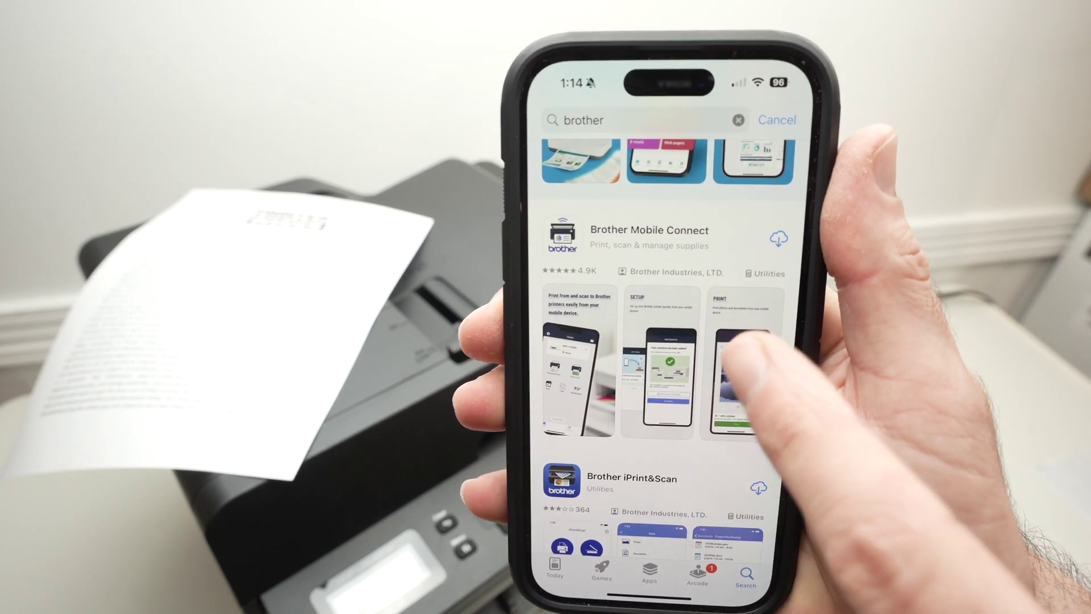
scroll(687, 371, down, 3)
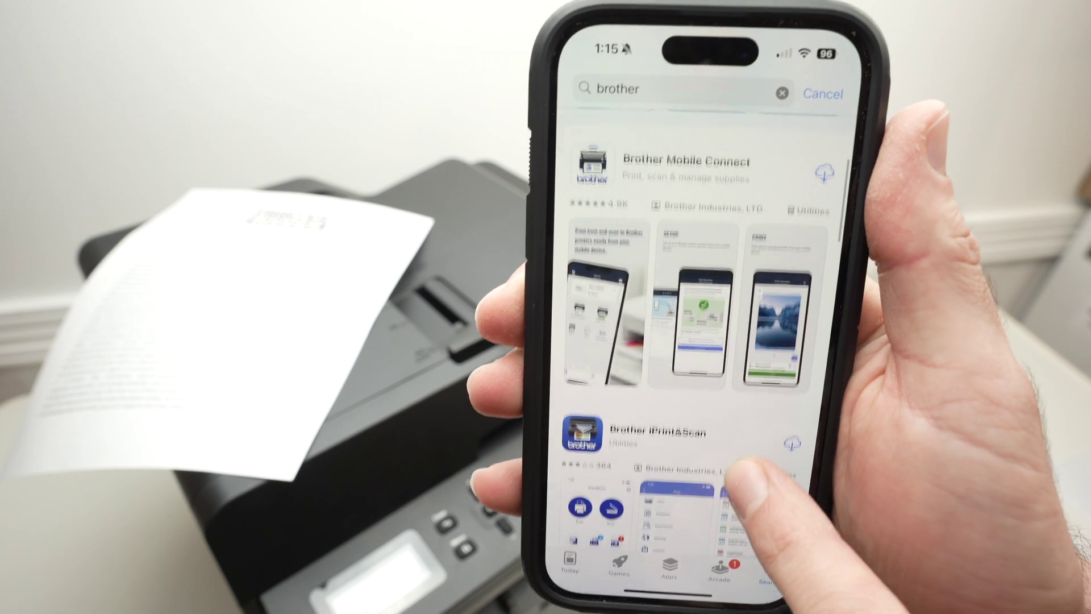
scroll(733, 443, up, 2)
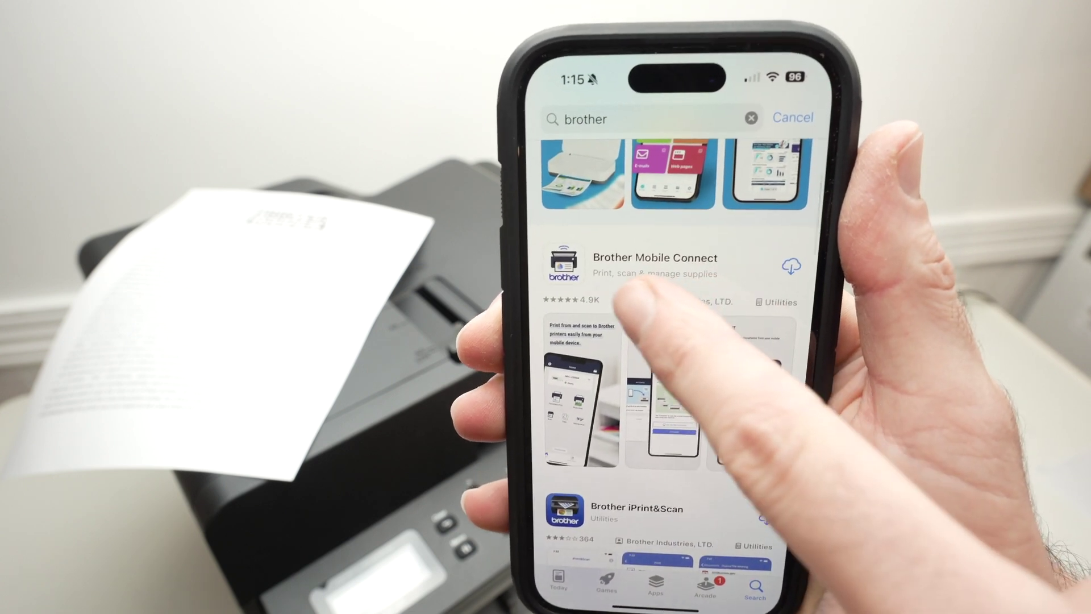
Download Brother Mobile Connect from the App Store's 'brother' search results.
click(782, 252)
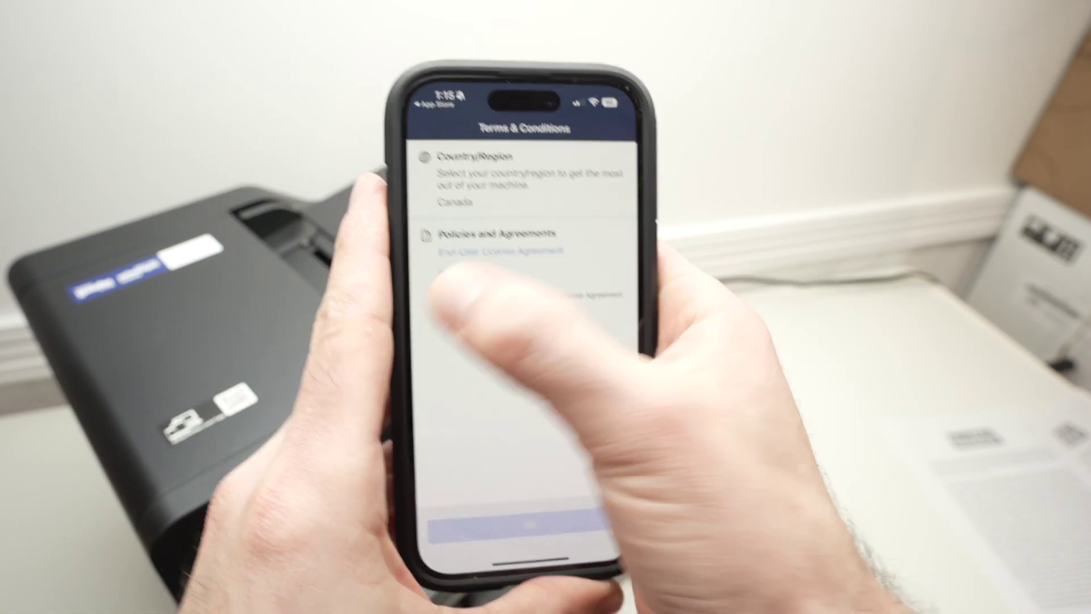
Accept the terms, allow notifications, choose Register your machine, and allow local network access.
click(437, 311)
click(517, 540)
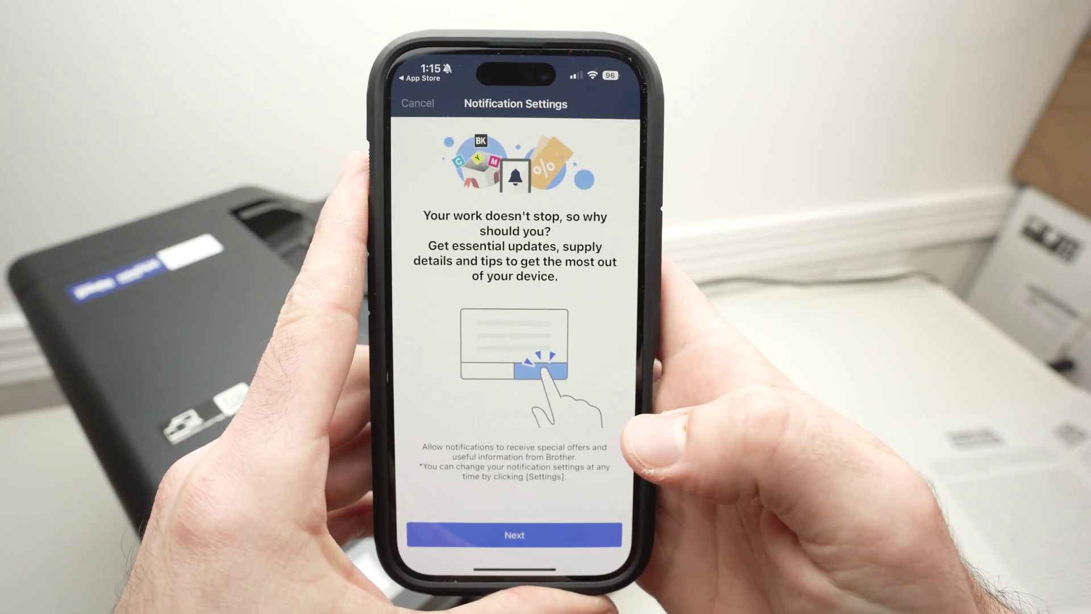
click(546, 538)
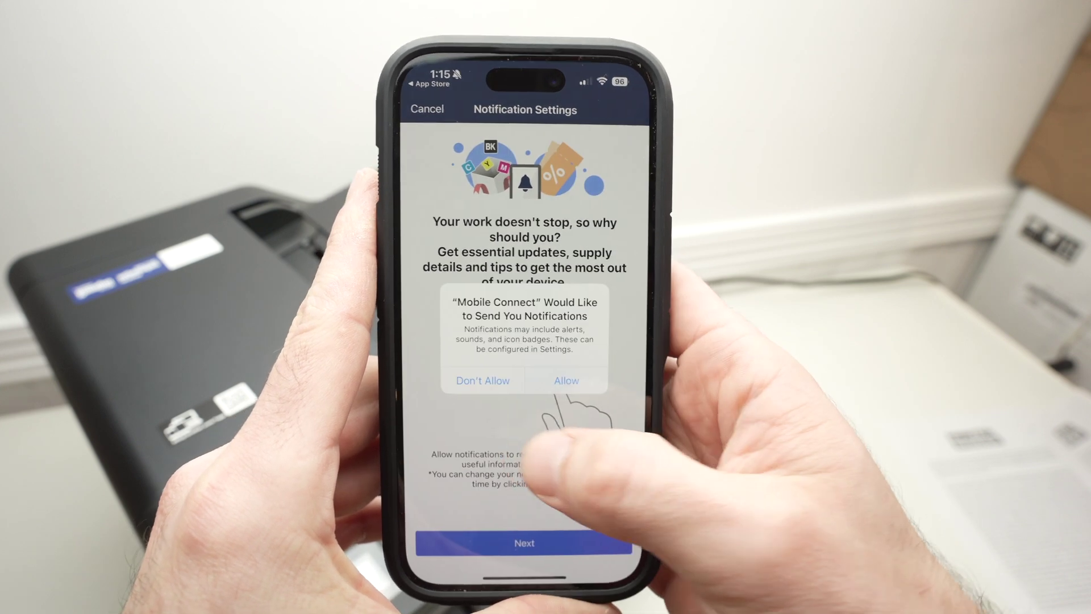
click(563, 379)
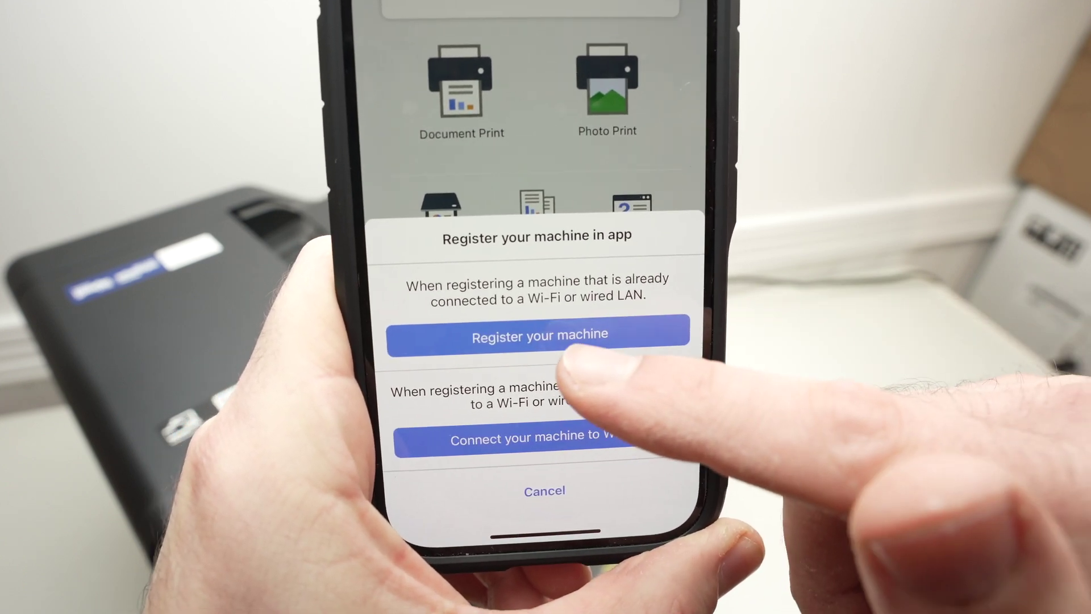
click(567, 329)
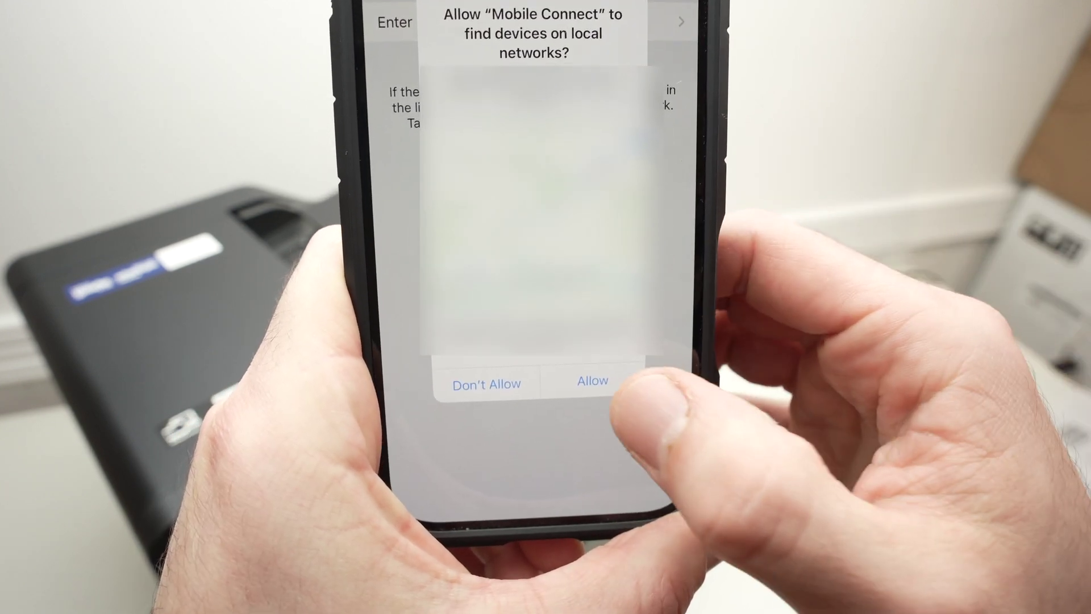
click(591, 383)
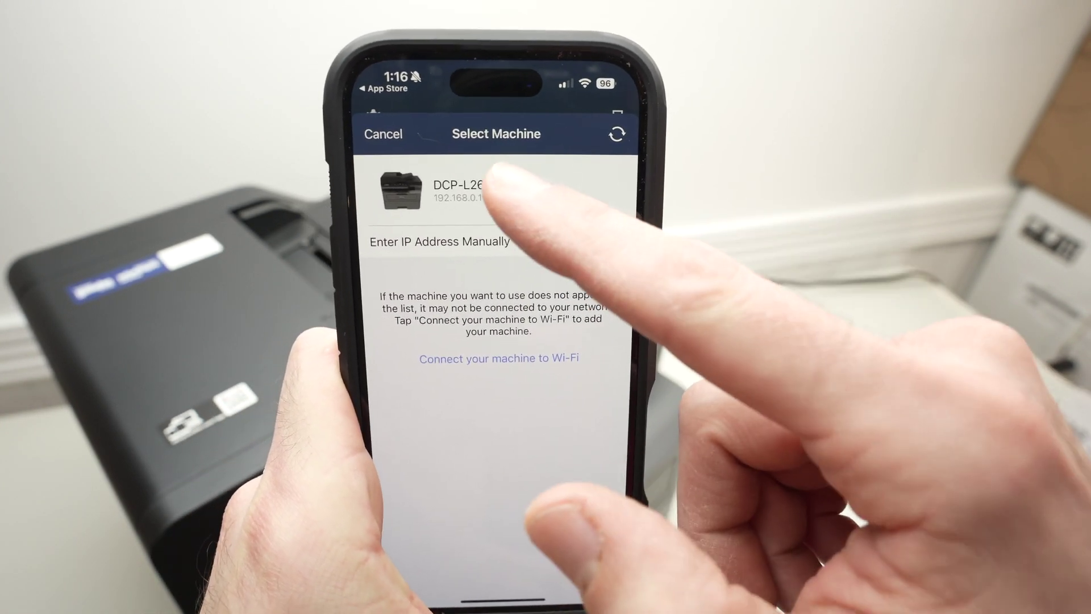
Refresh the machine list, skip the Connect Advanced introduction and choose Activate Later.
click(584, 139)
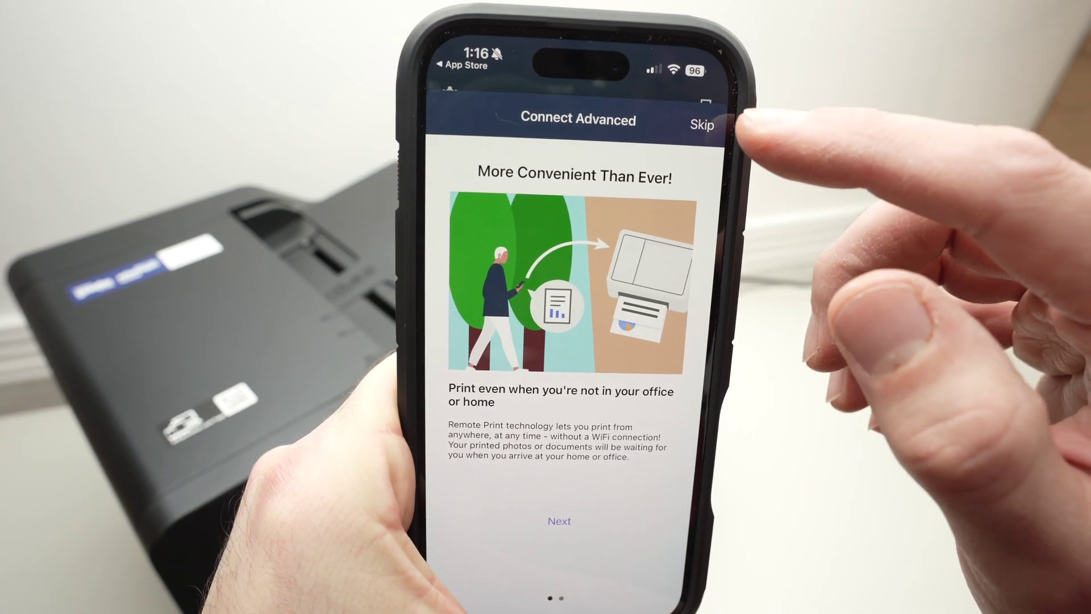
click(708, 129)
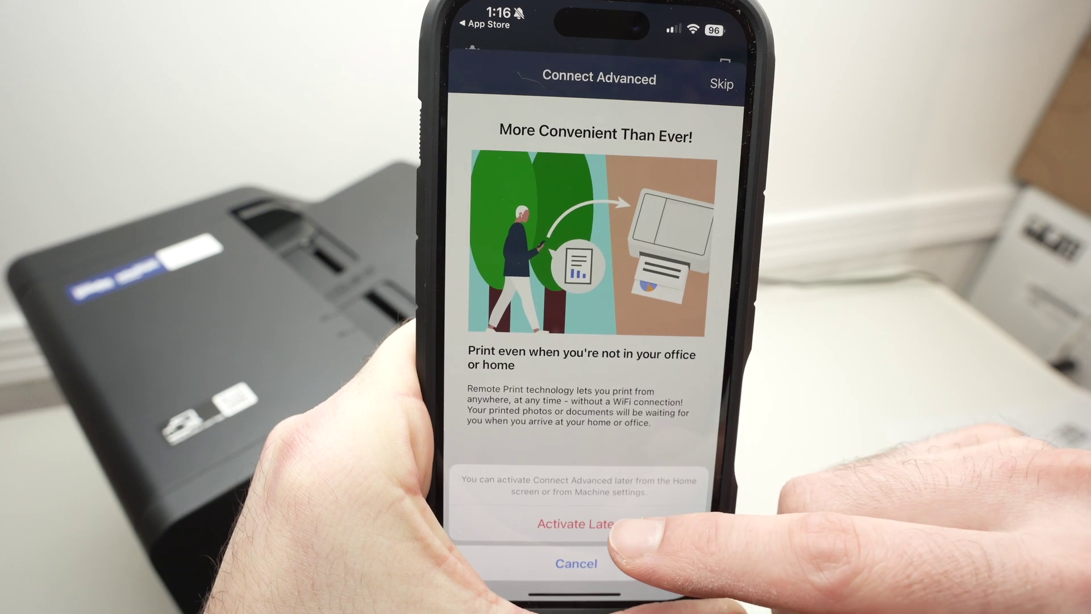
click(573, 522)
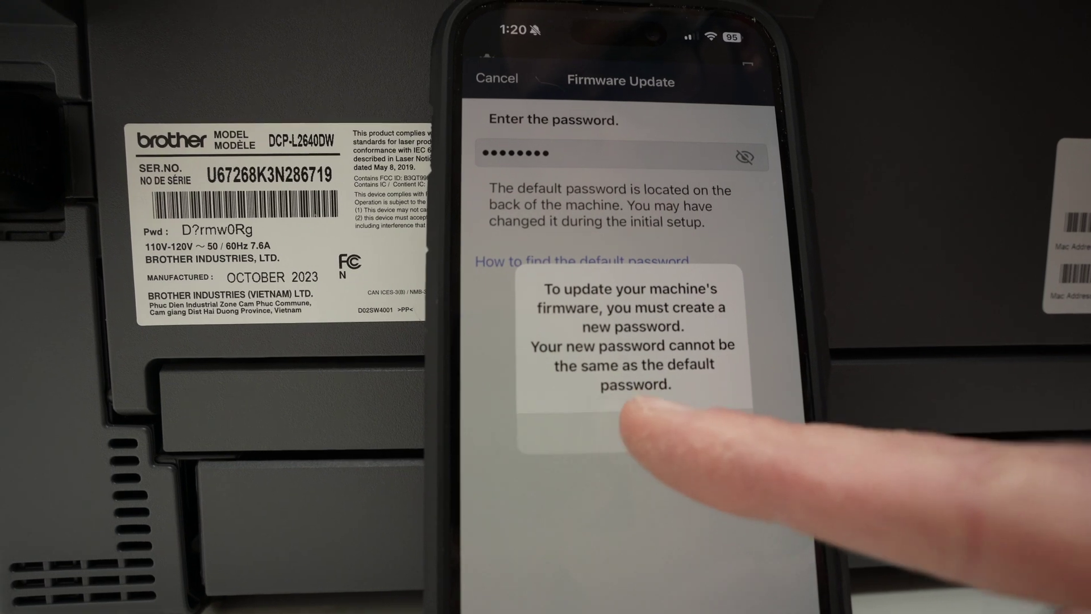
Continue from the firmware password notice to creating a new machine password.
click(635, 431)
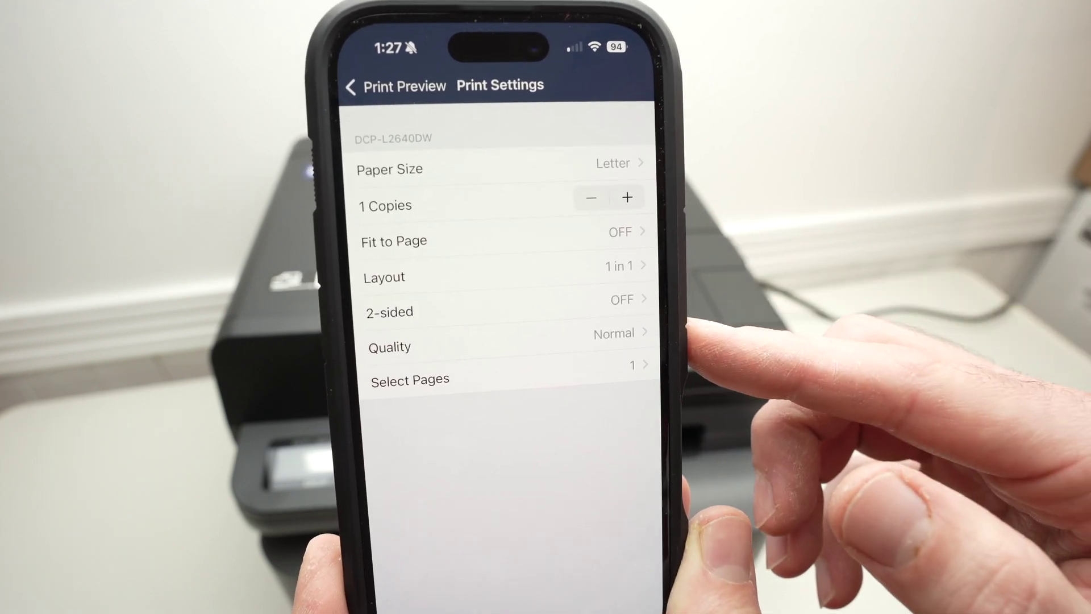
Change the PDF's print quality from Normal to Fine and return to Print Settings.
click(580, 333)
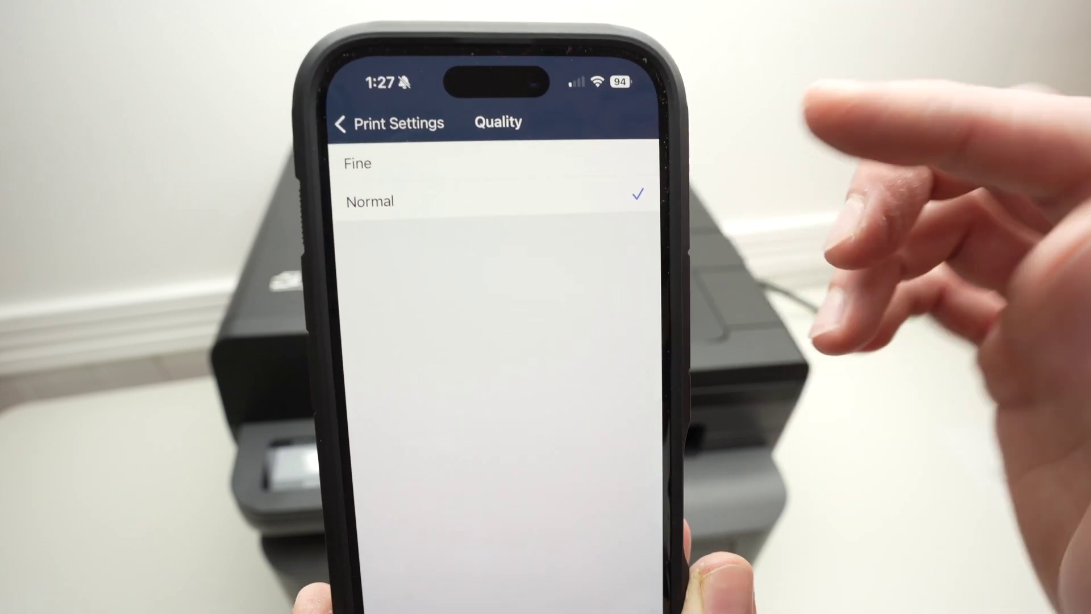
click(596, 145)
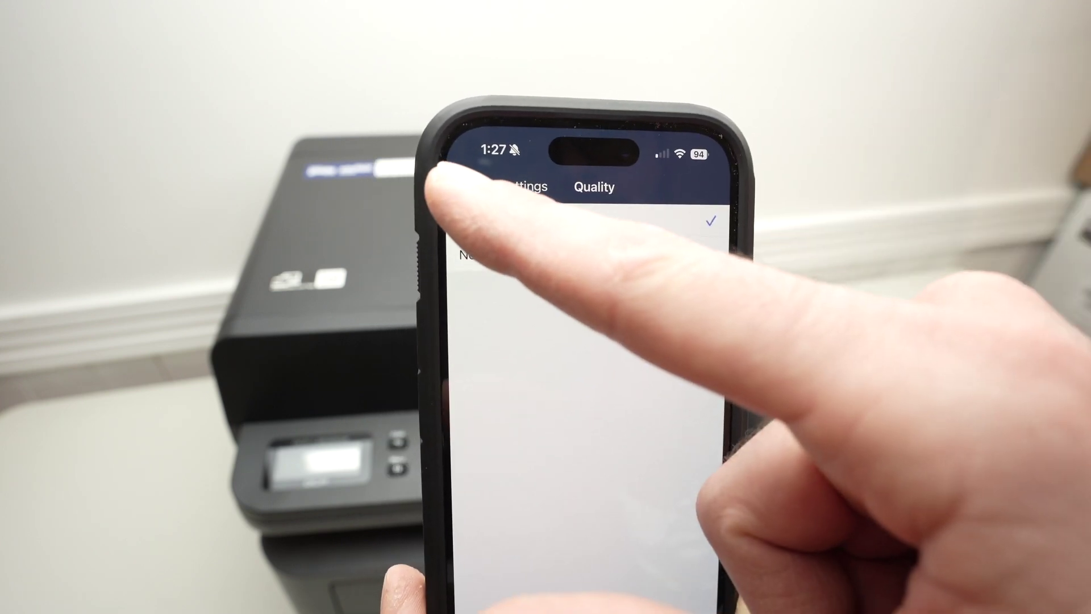
click(469, 174)
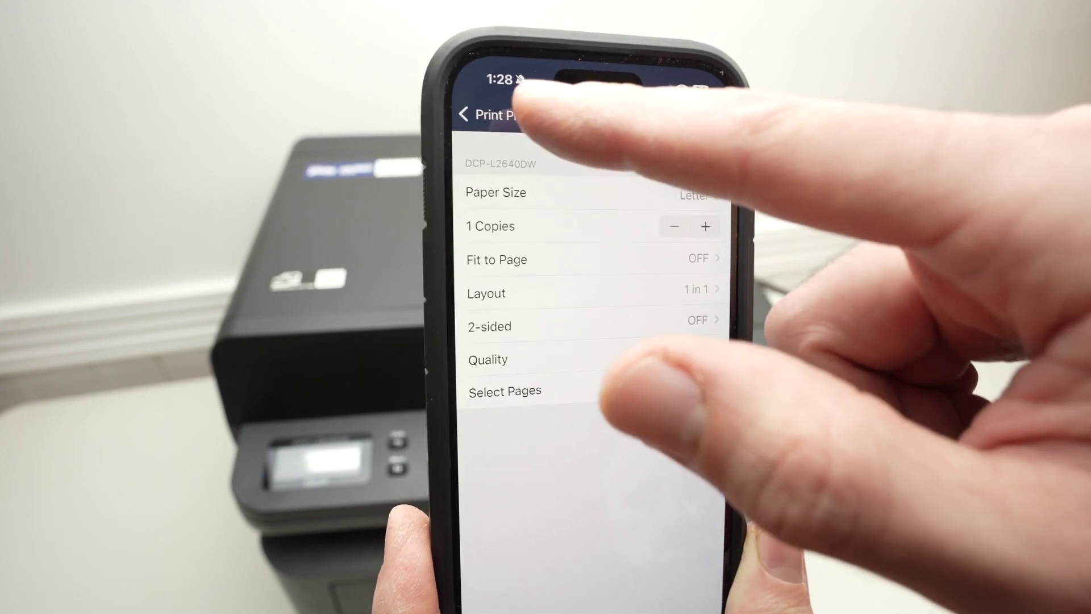
Go back to Print Preview and print the Printer Insider PDF on the DCP-L2640DW.
click(452, 89)
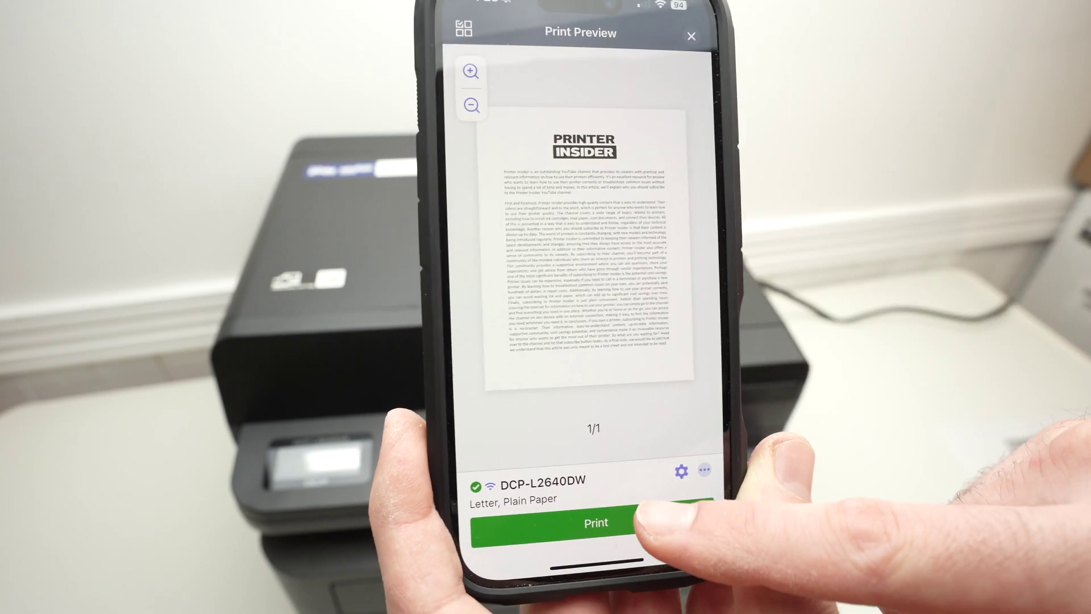
click(631, 592)
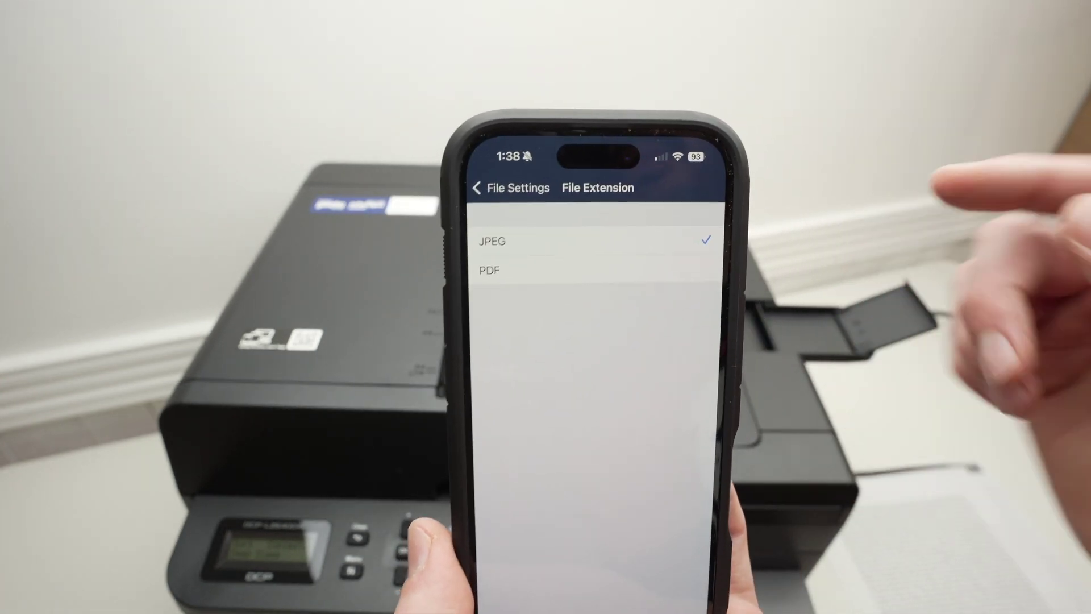
Switch the three-page scan from JPEG to PDF, keep Normal file size, and start Share/Save.
click(648, 242)
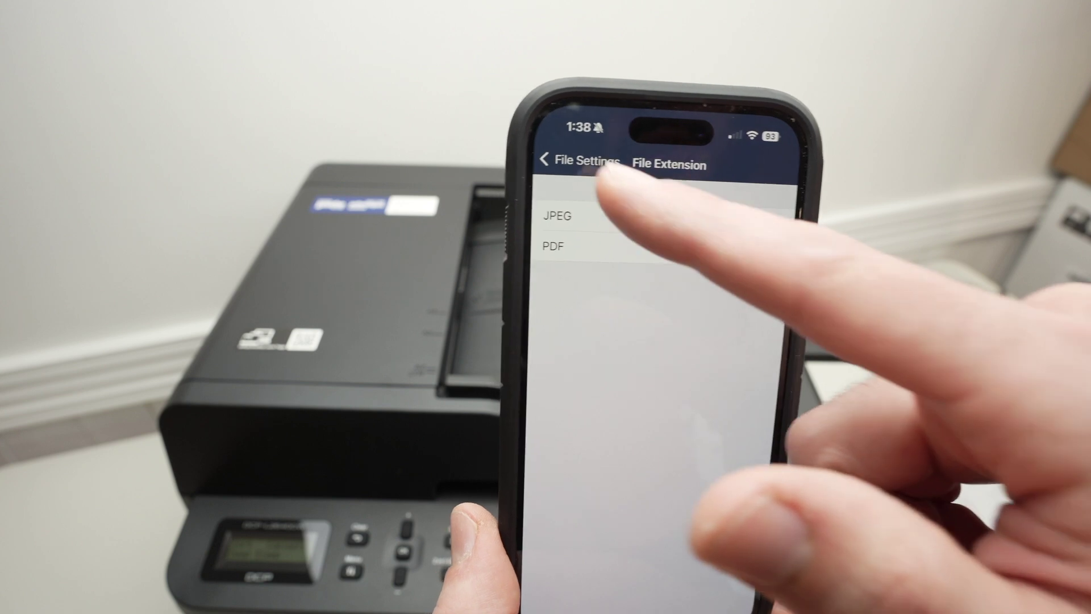
click(554, 156)
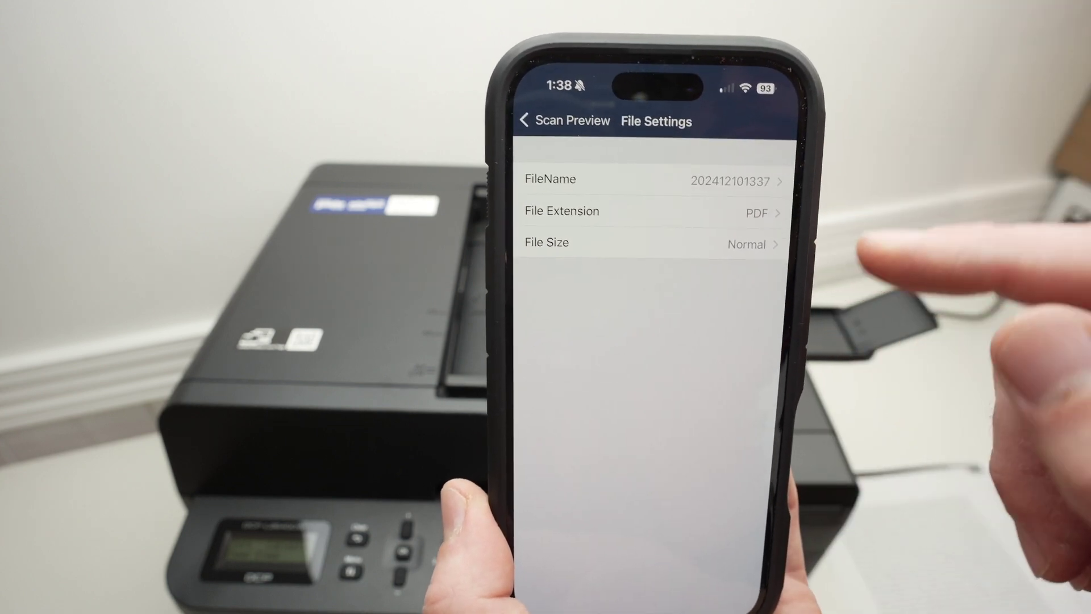
click(767, 247)
click(732, 241)
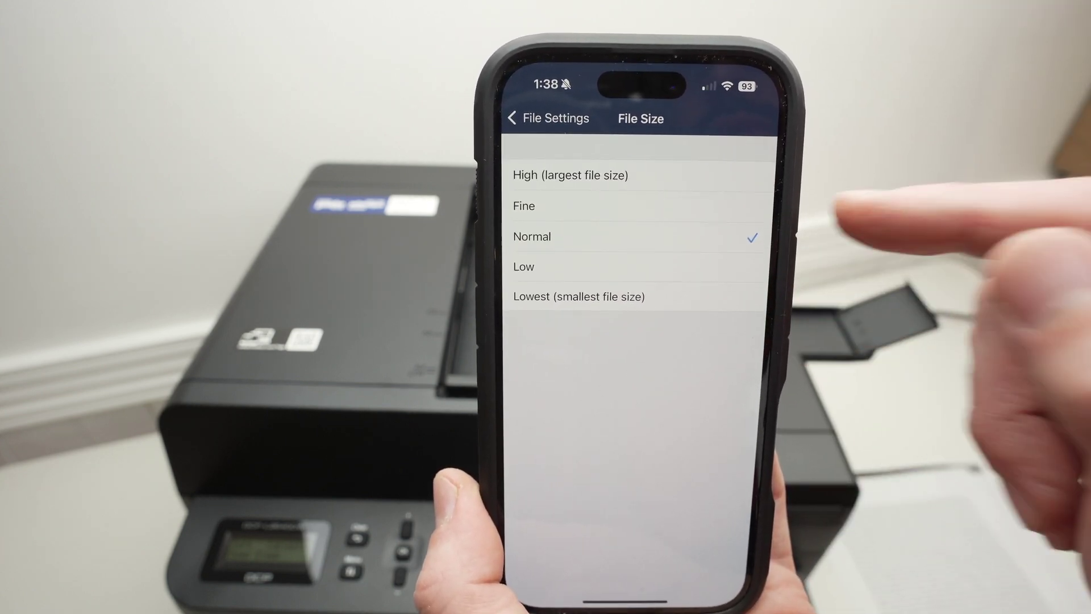
click(521, 123)
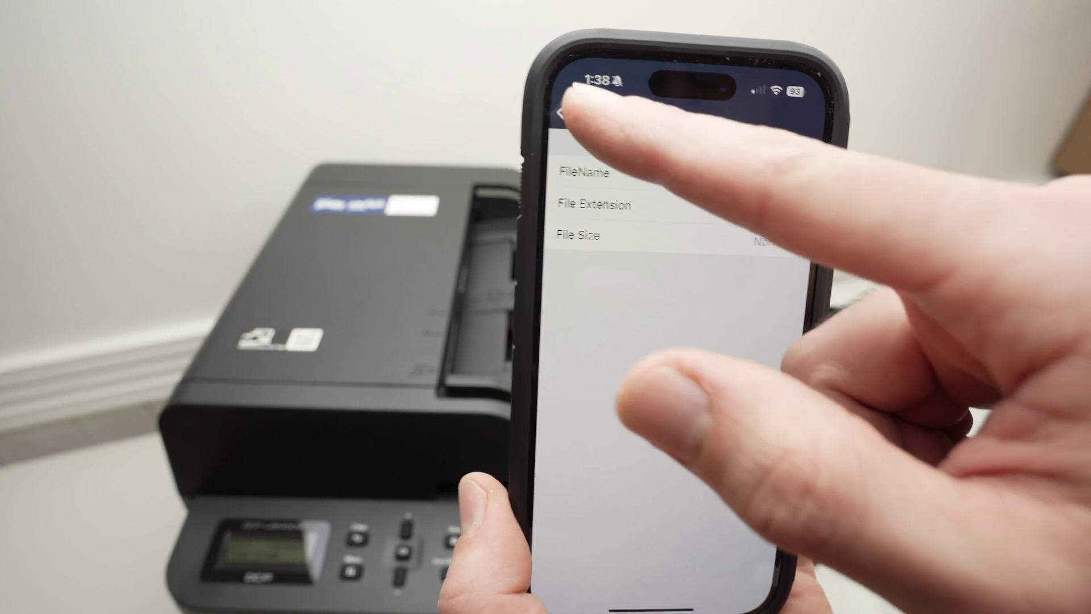
click(562, 114)
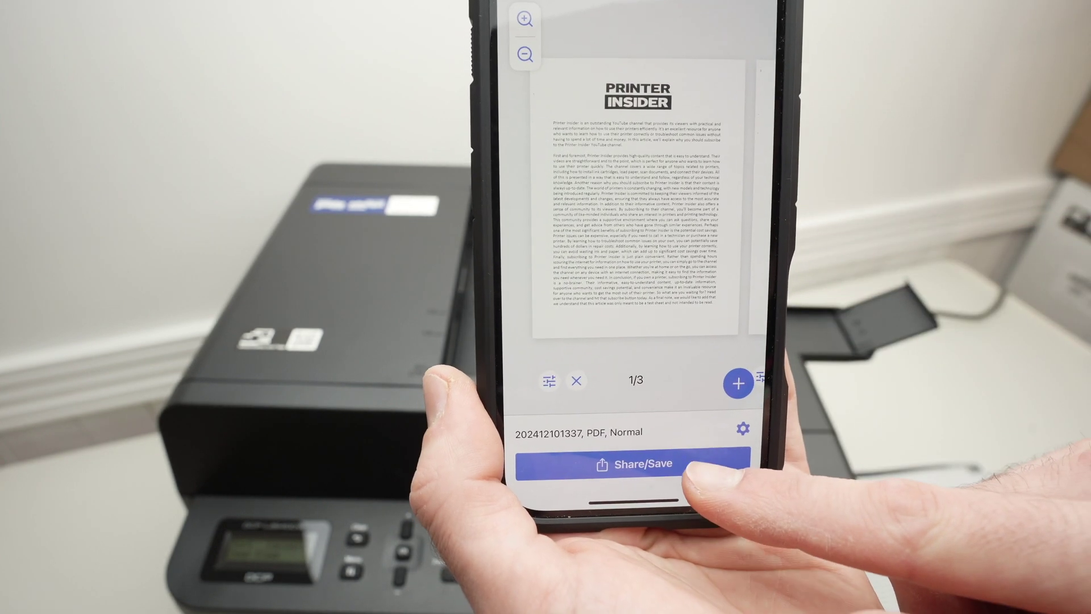
click(694, 468)
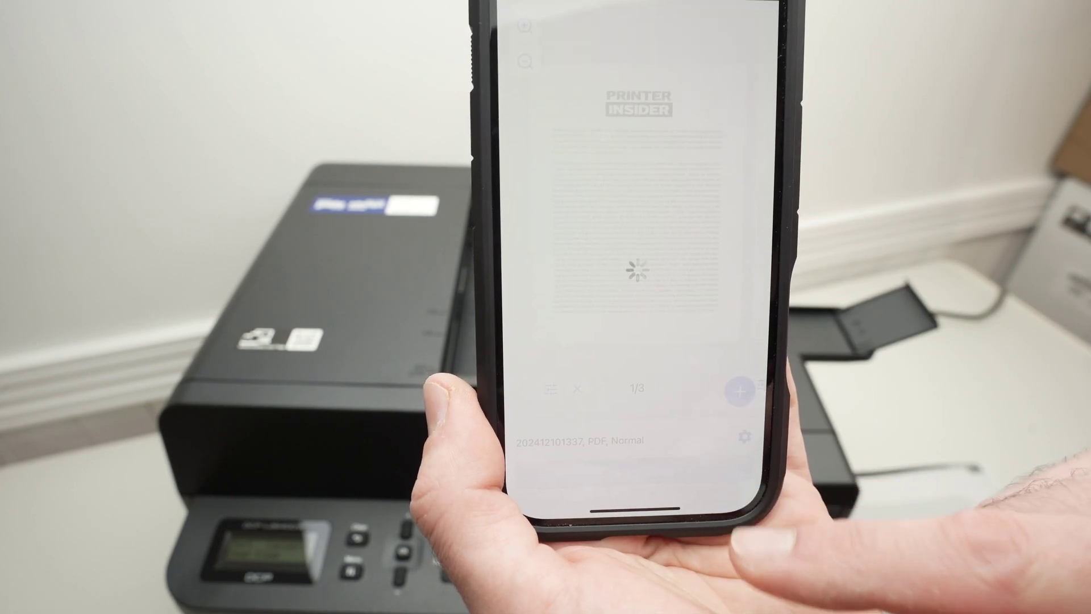